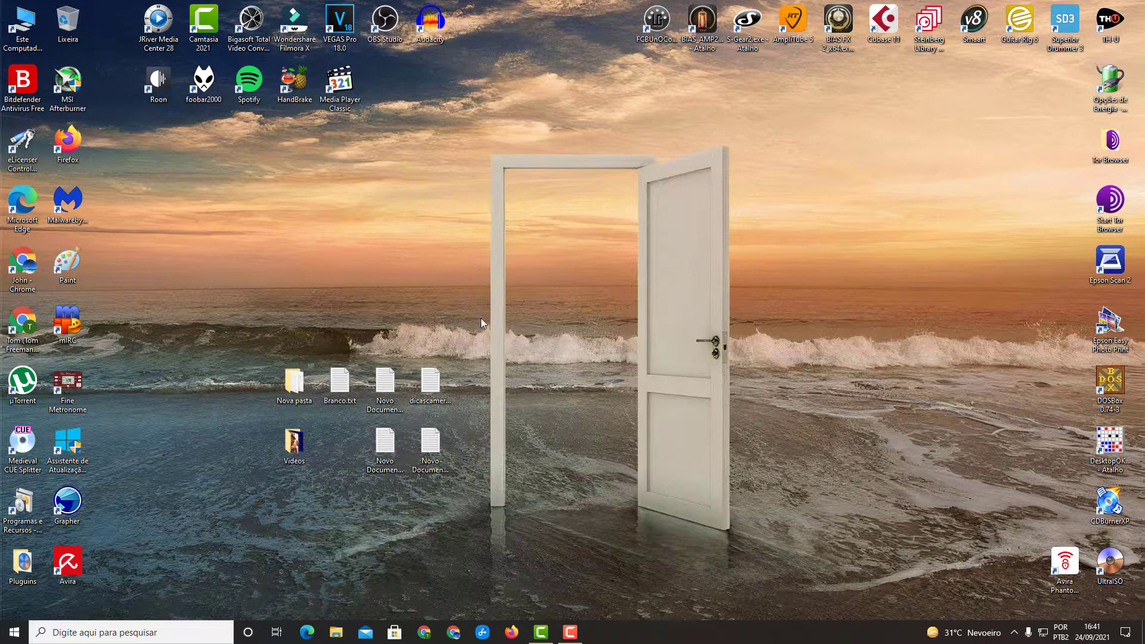
- Open Windows Settings from the Start menu and nudge its window into place
click(14, 634)
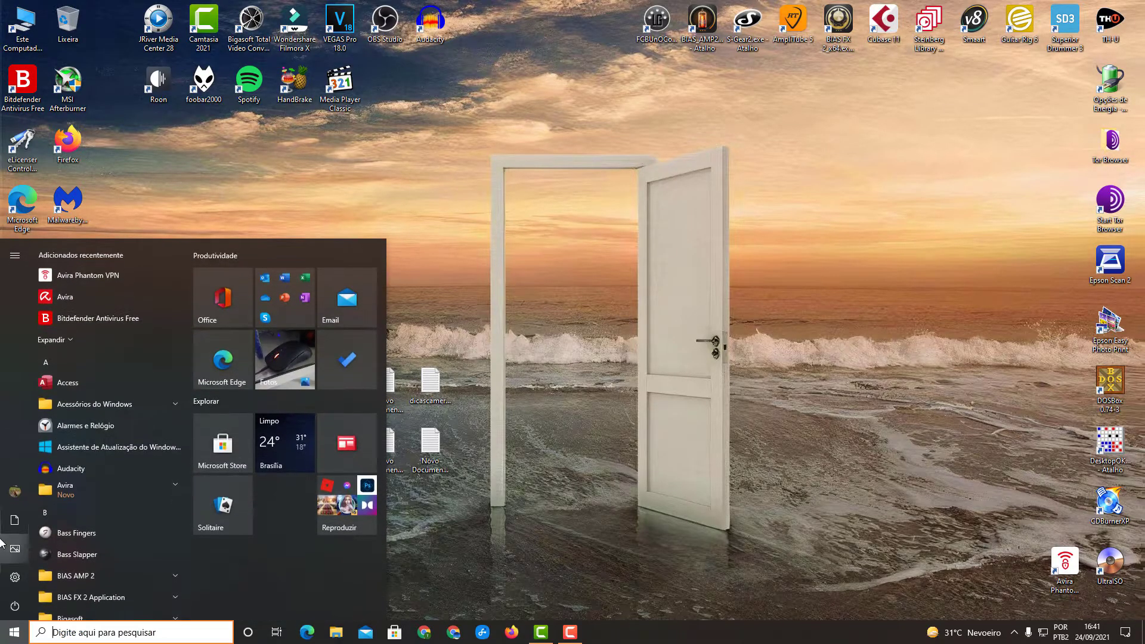
mouse_move(15, 577)
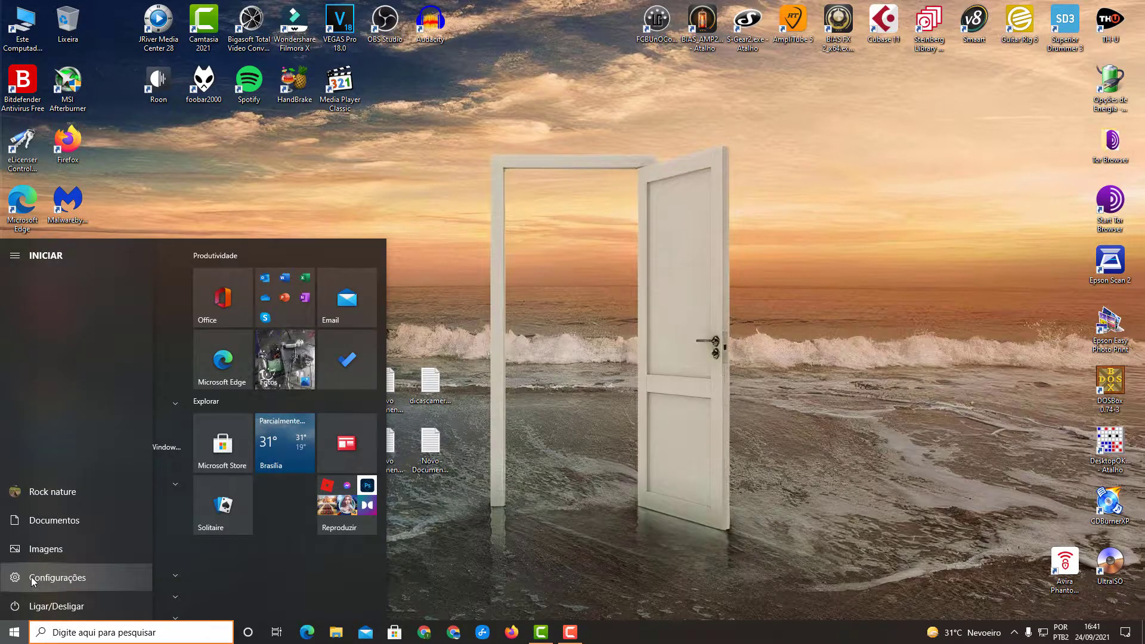
click(17, 582)
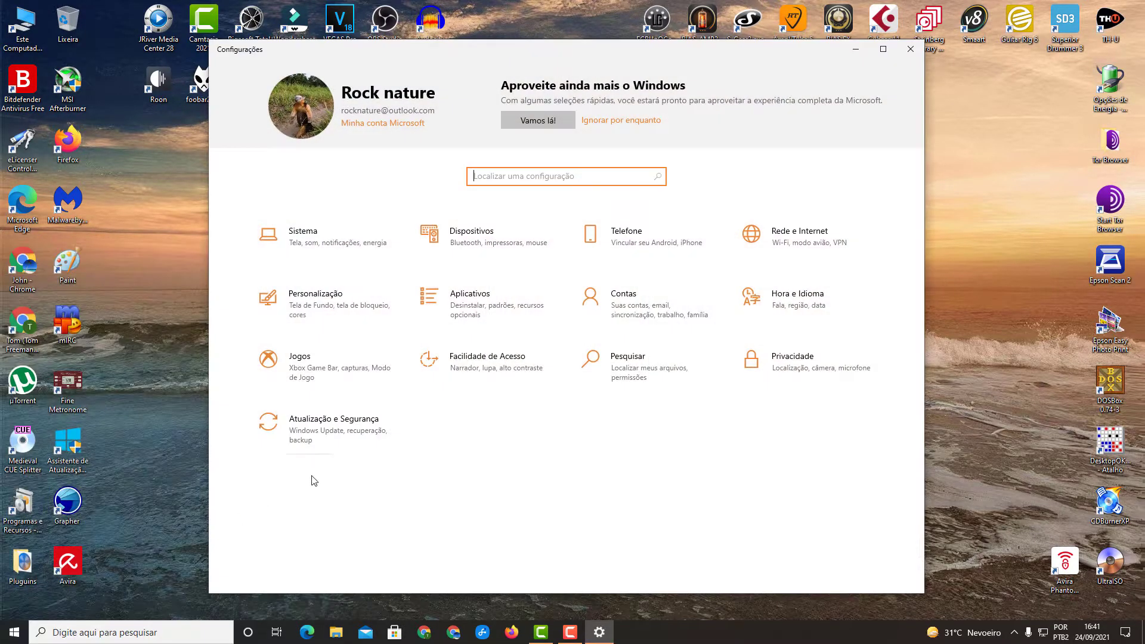
drag(529, 60, 541, 63)
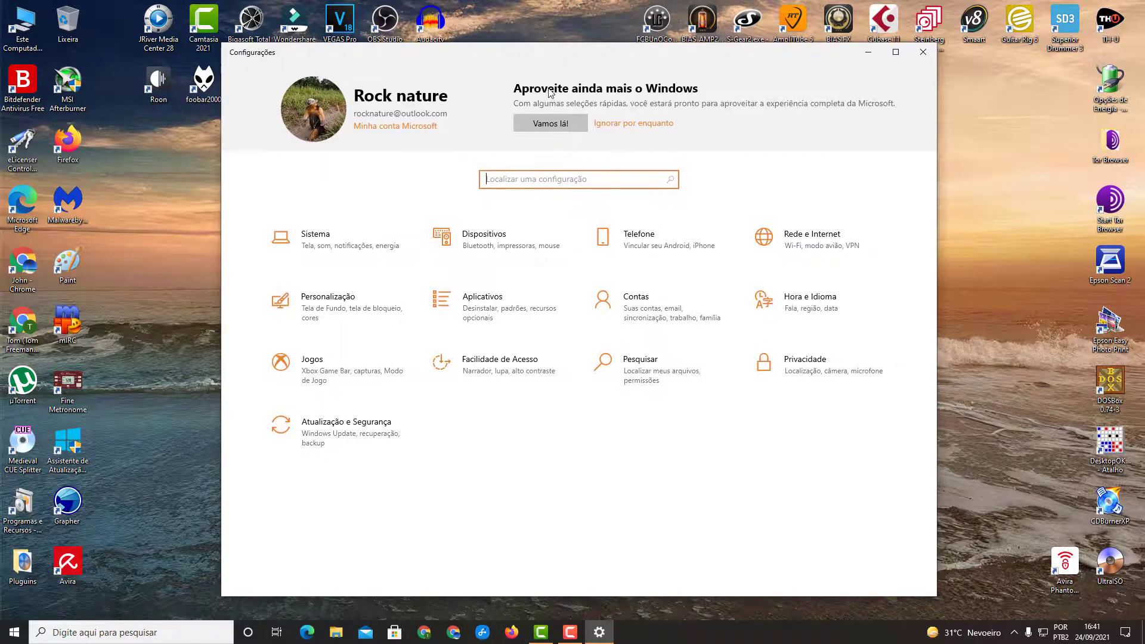
click(488, 303)
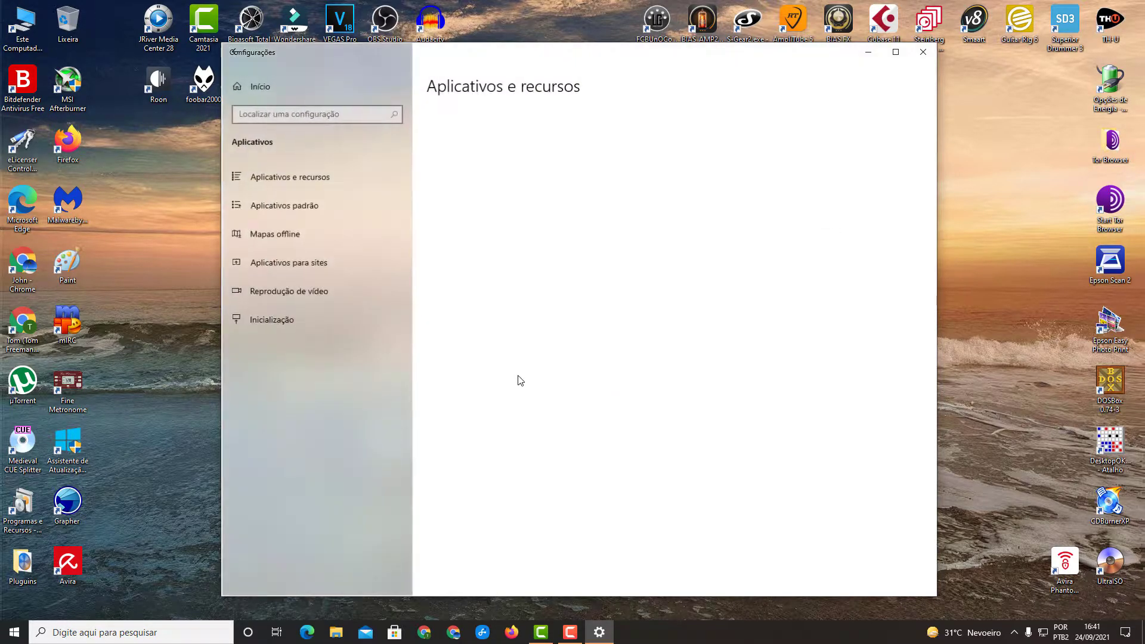
scroll(544, 298, down, 5)
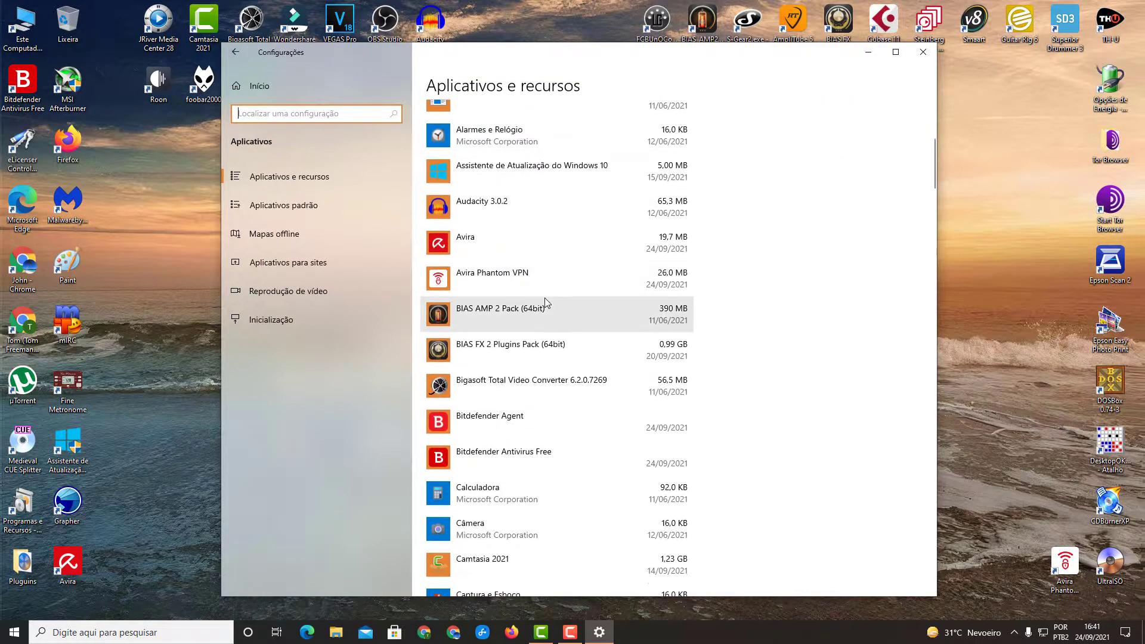
scroll(545, 298, down, 5)
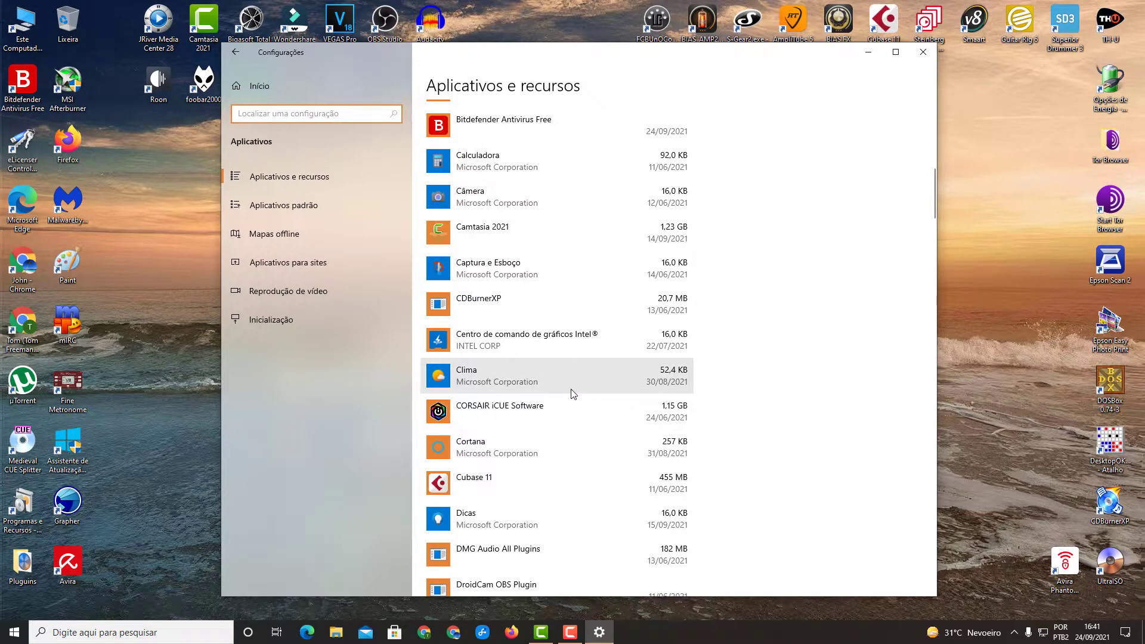
scroll(571, 391, down, 5)
scroll(571, 391, down, 3)
scroll(571, 391, down, 5)
scroll(564, 402, down, 4)
scroll(565, 403, down, 4)
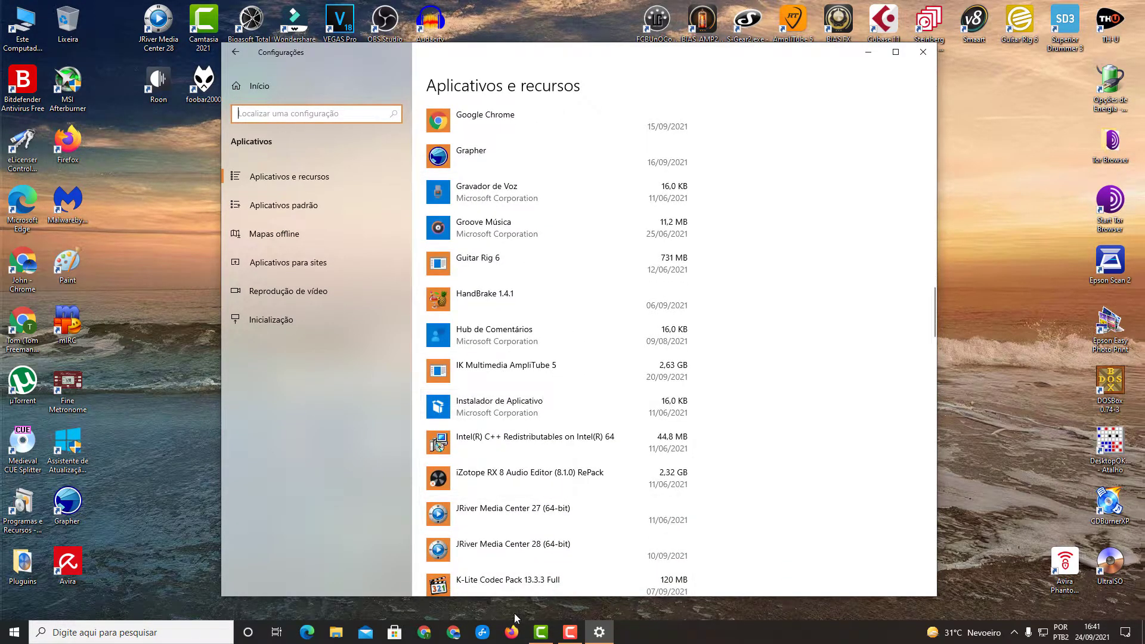
click(483, 633)
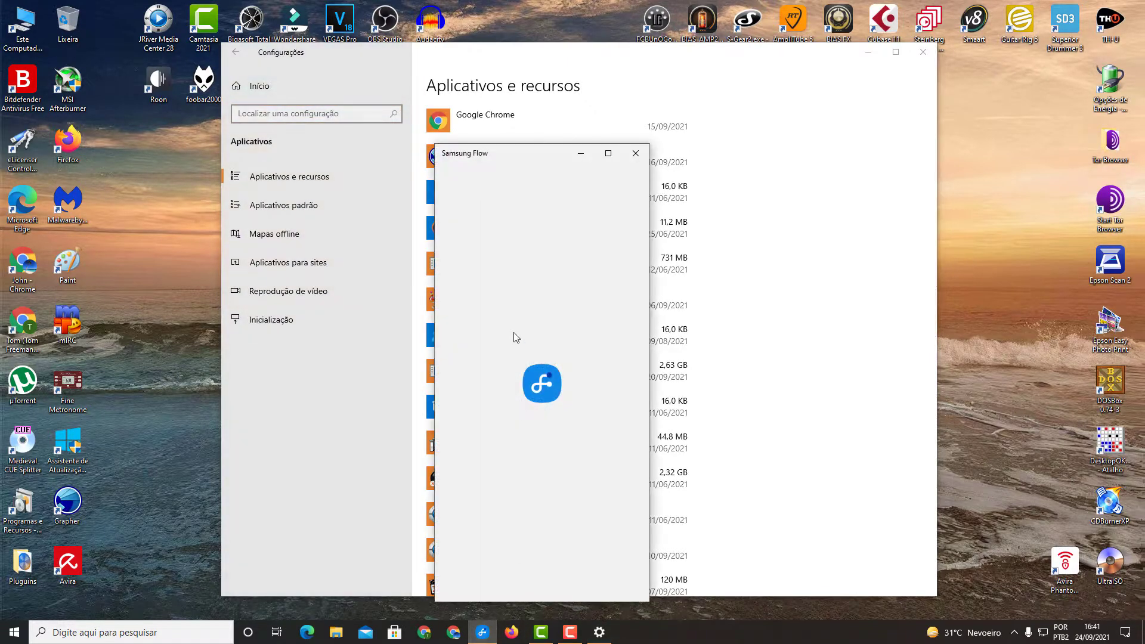
drag(531, 149, 531, 142)
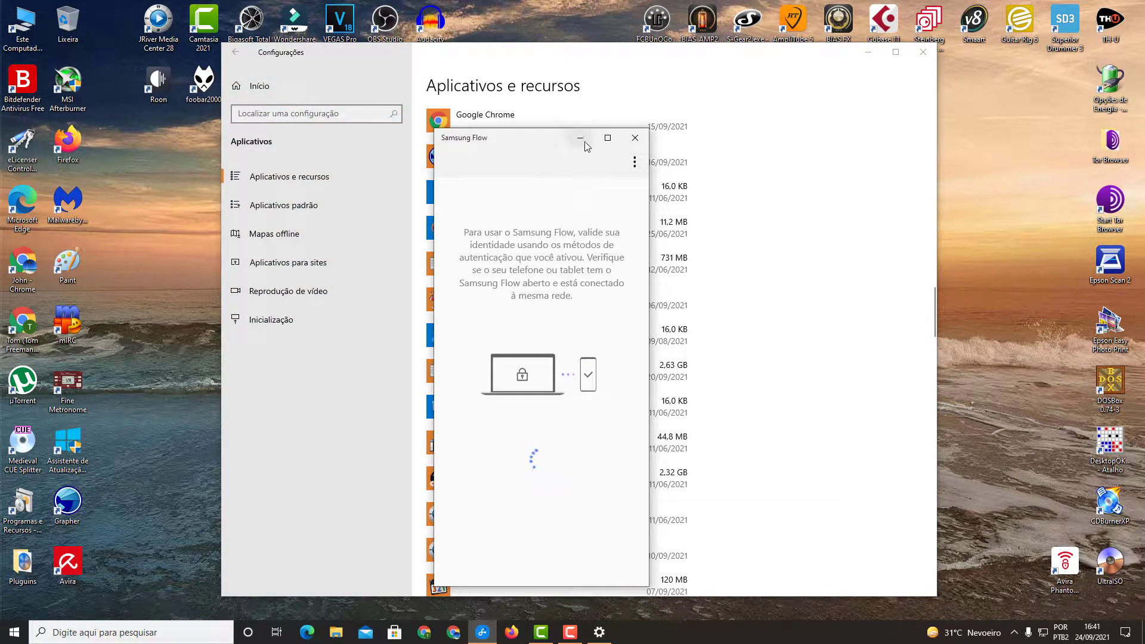
click(634, 140)
scroll(543, 403, down, 5)
scroll(542, 403, down, 5)
scroll(542, 403, down, 5)
scroll(542, 404, down, 5)
scroll(542, 404, down, 5)
scroll(542, 402, down, 5)
scroll(541, 404, down, 3)
scroll(537, 404, down, 1)
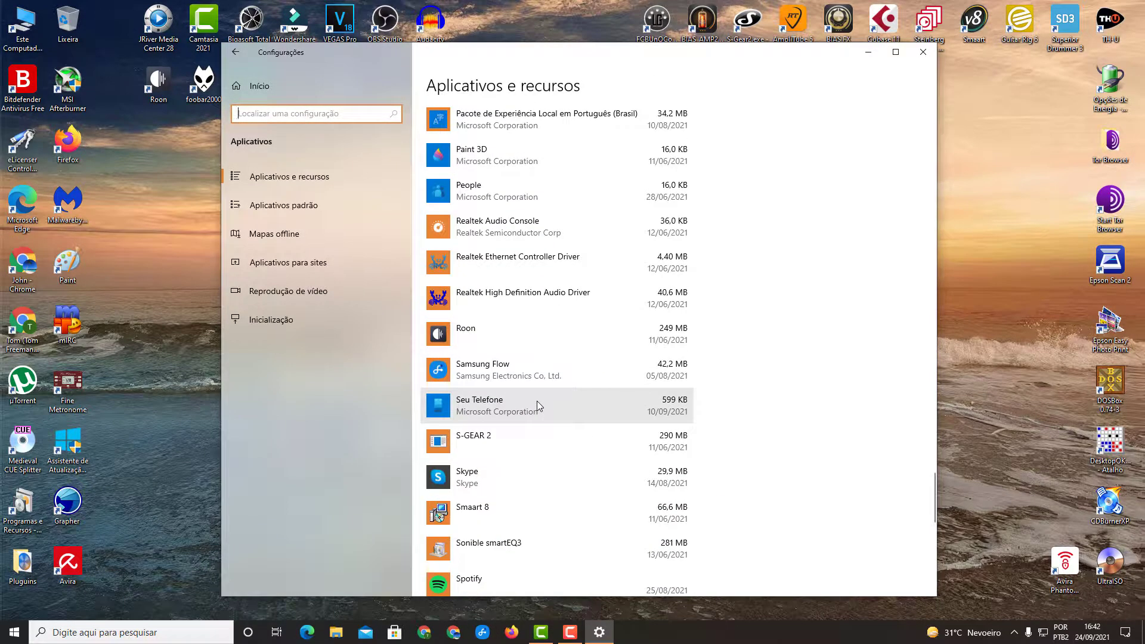
- Expand the Samsung Flow entry in the Apps & features list
click(498, 401)
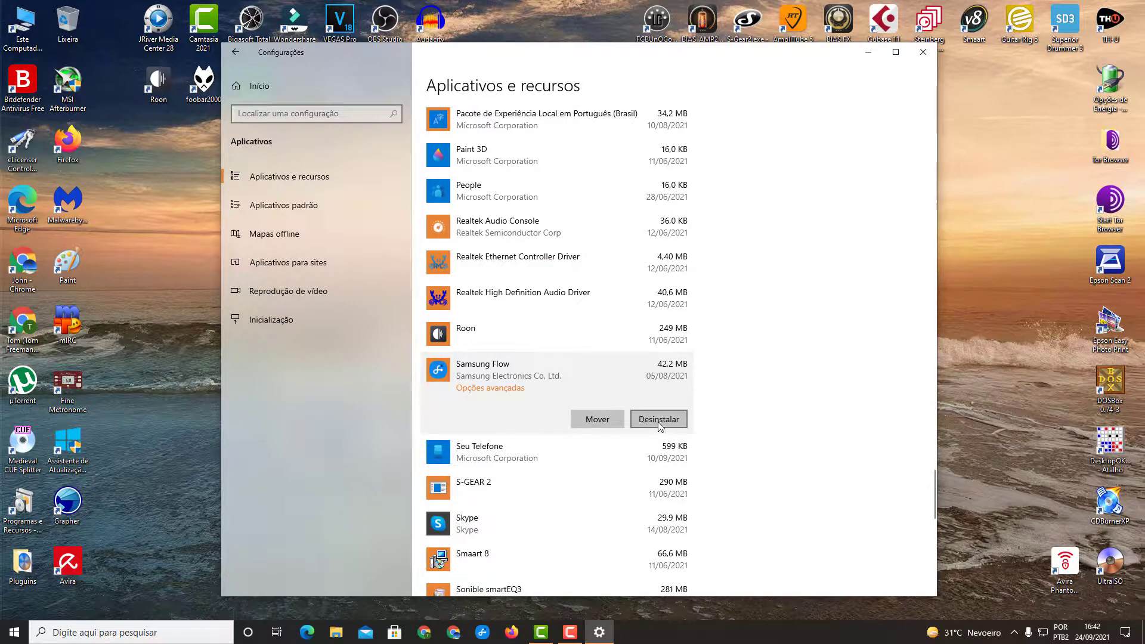
- View Samsung Flow's advanced options, return to Apps & features, and close Settings
click(474, 392)
scroll(412, 376, down, 3)
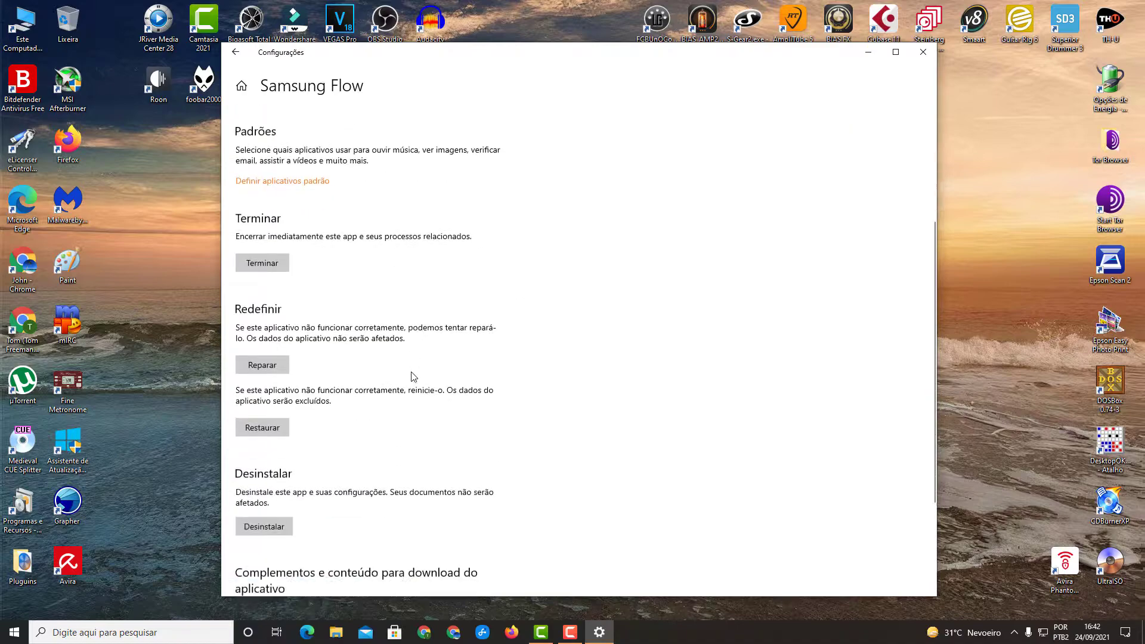
scroll(358, 341, down, 1)
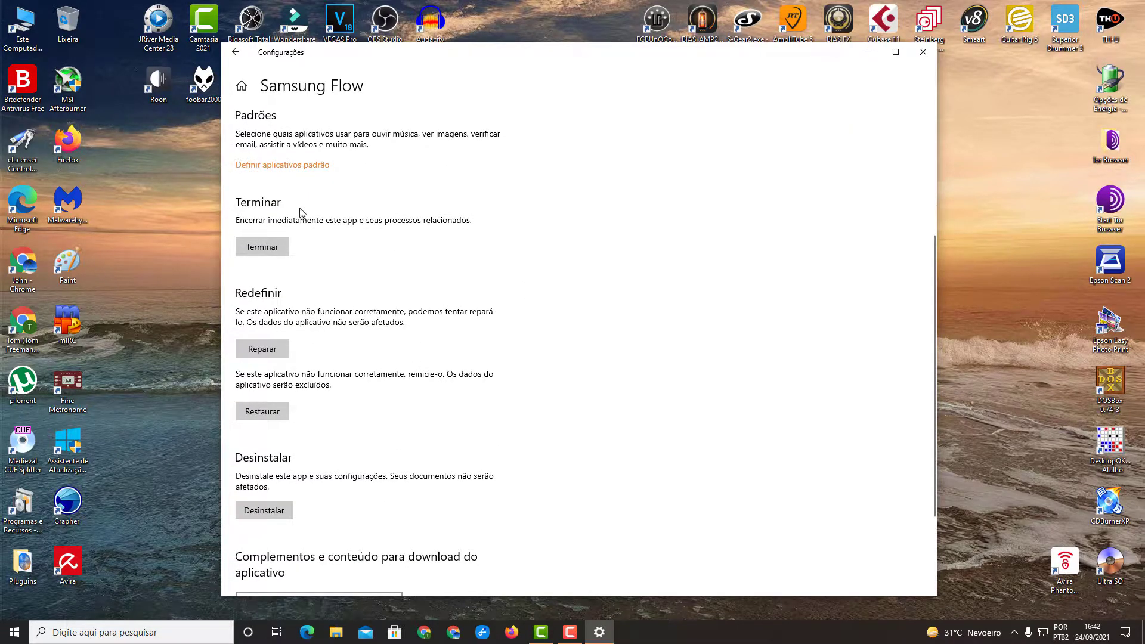
scroll(321, 333, down, 1)
scroll(321, 329, down, 1)
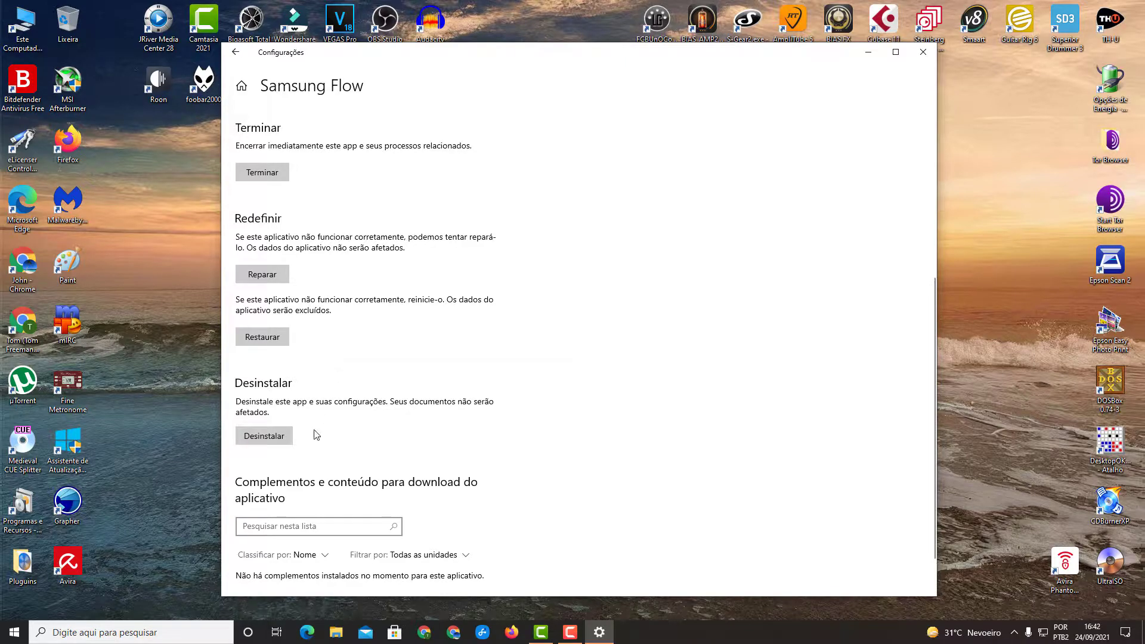
scroll(355, 405, up, 5)
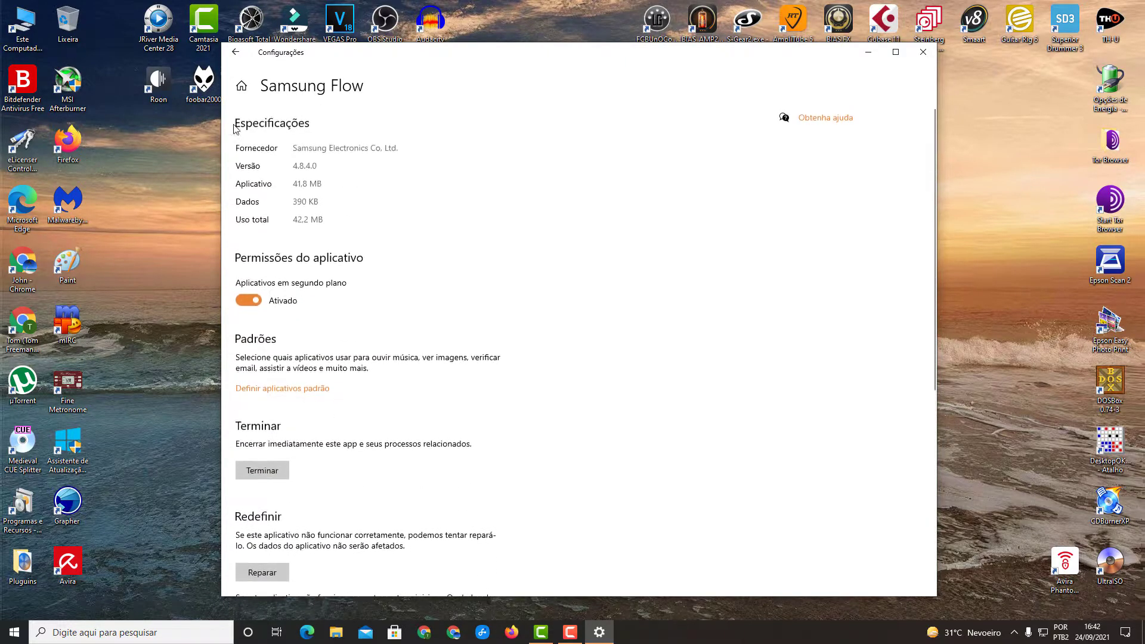
click(235, 52)
click(923, 52)
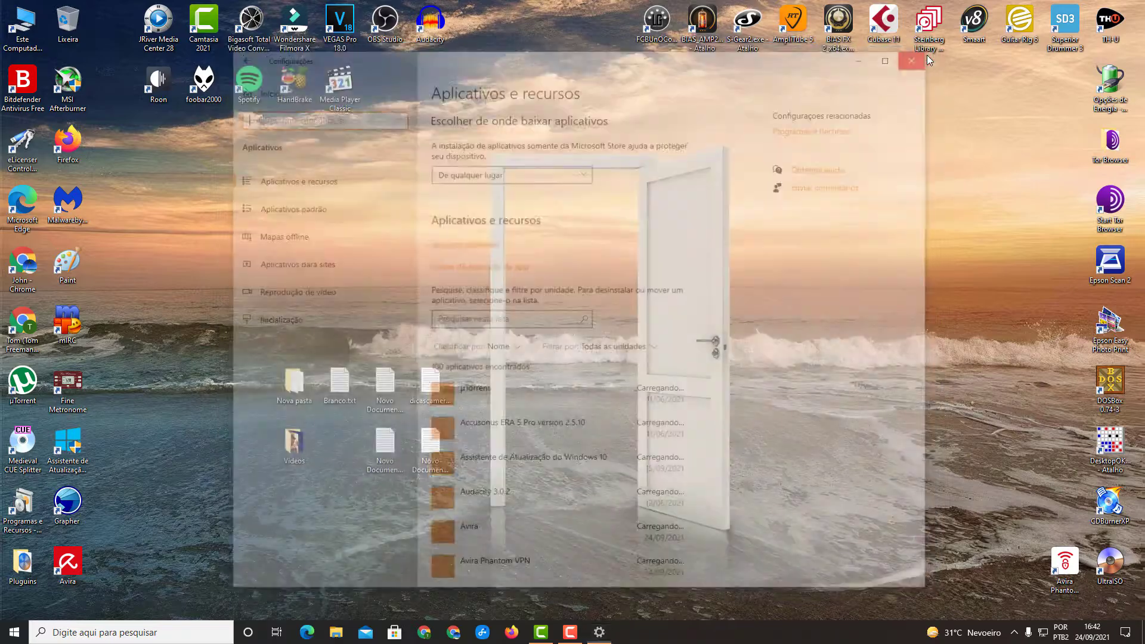